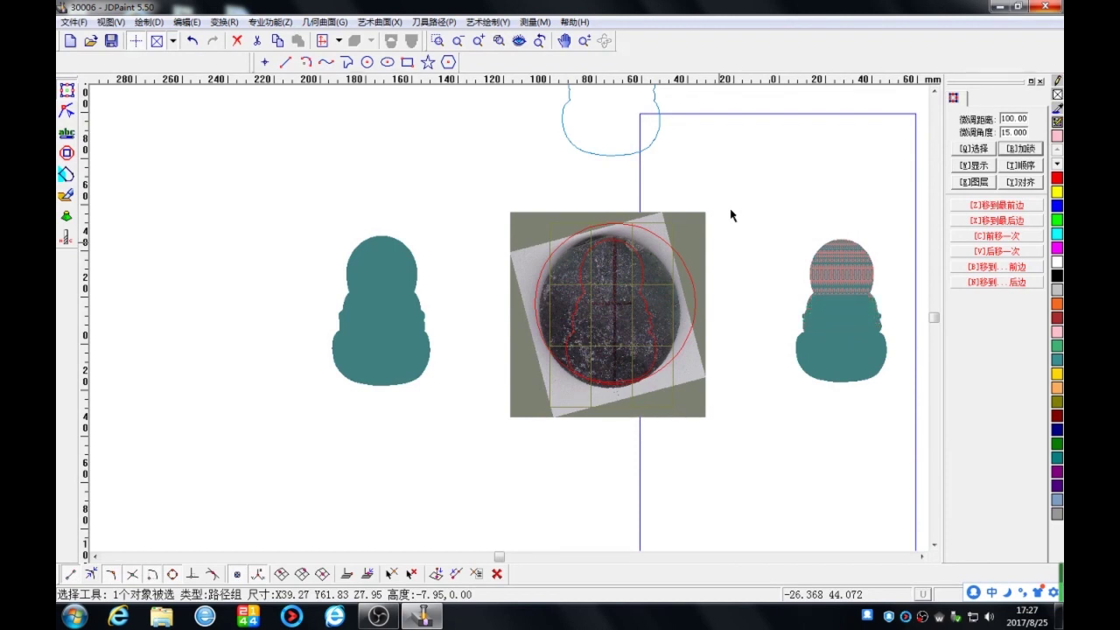
# Save a copy of the drawing as 30006 in the desktop folder 0825观音 and close JDPaint
pyautogui.click(733, 273)
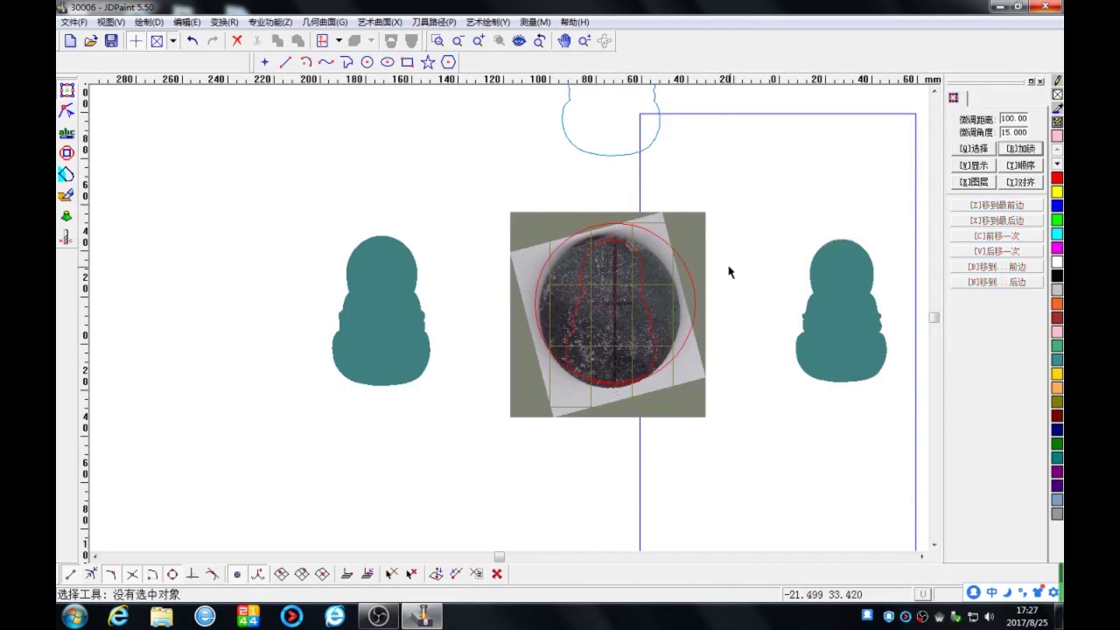
pyautogui.click(87, 23)
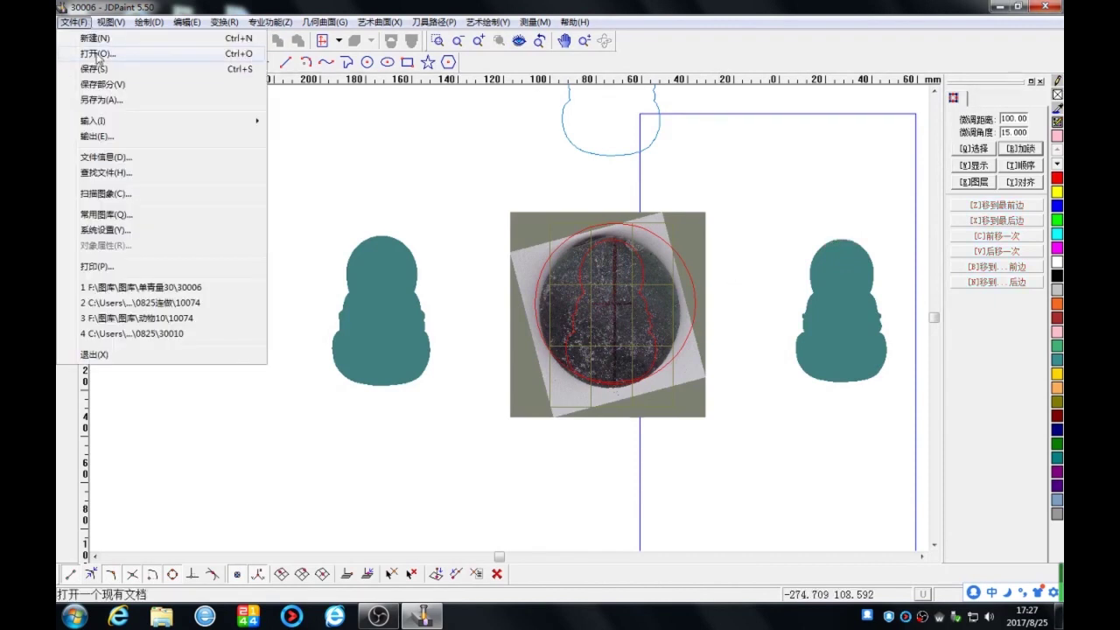
pyautogui.click(103, 100)
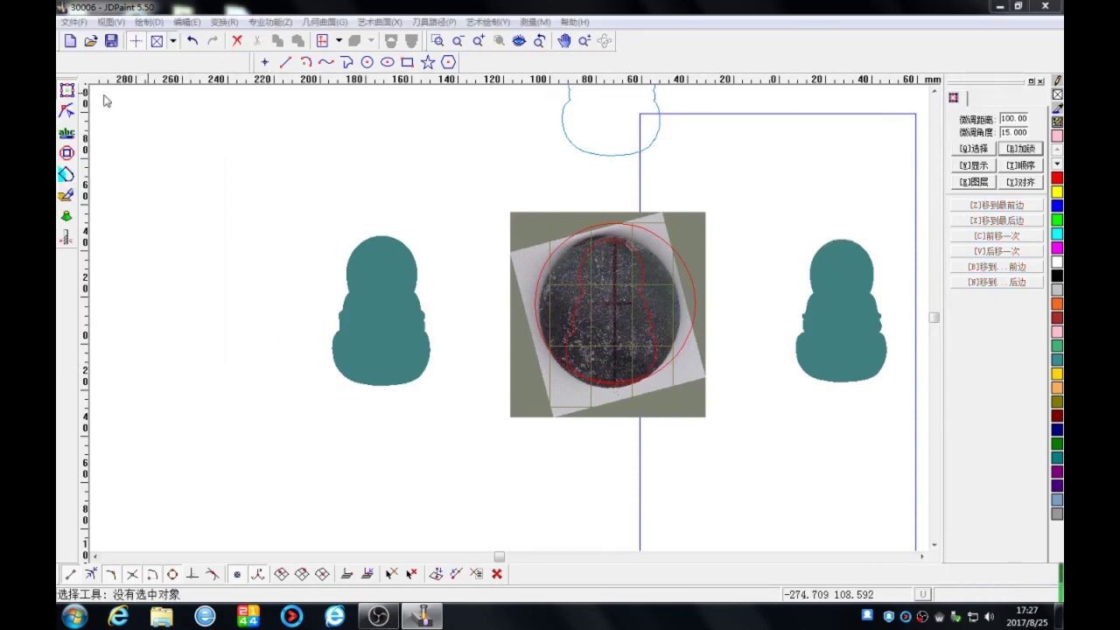
pyautogui.click(349, 264)
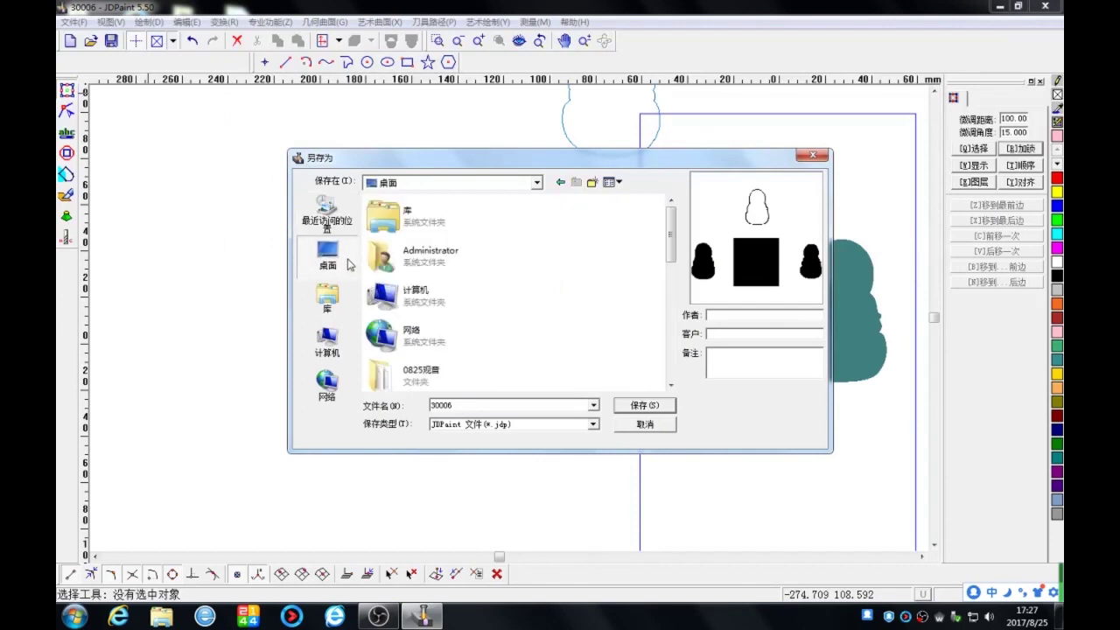
pyautogui.click(429, 331)
pyautogui.scroll(-1, 442, 337)
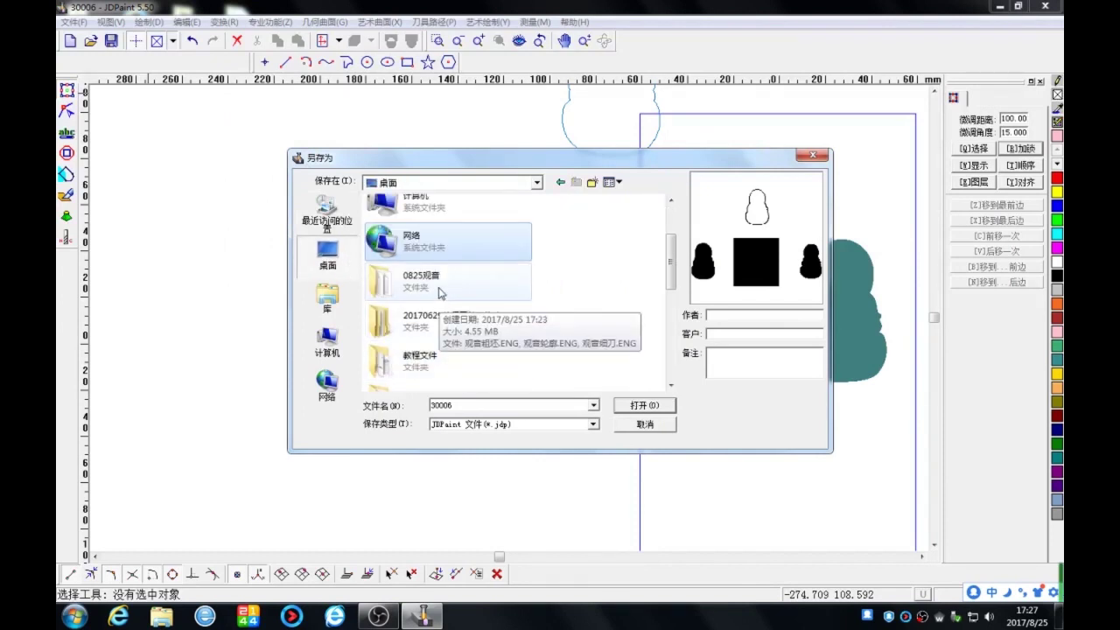
pyautogui.click(442, 287)
pyautogui.doubleClick(448, 285)
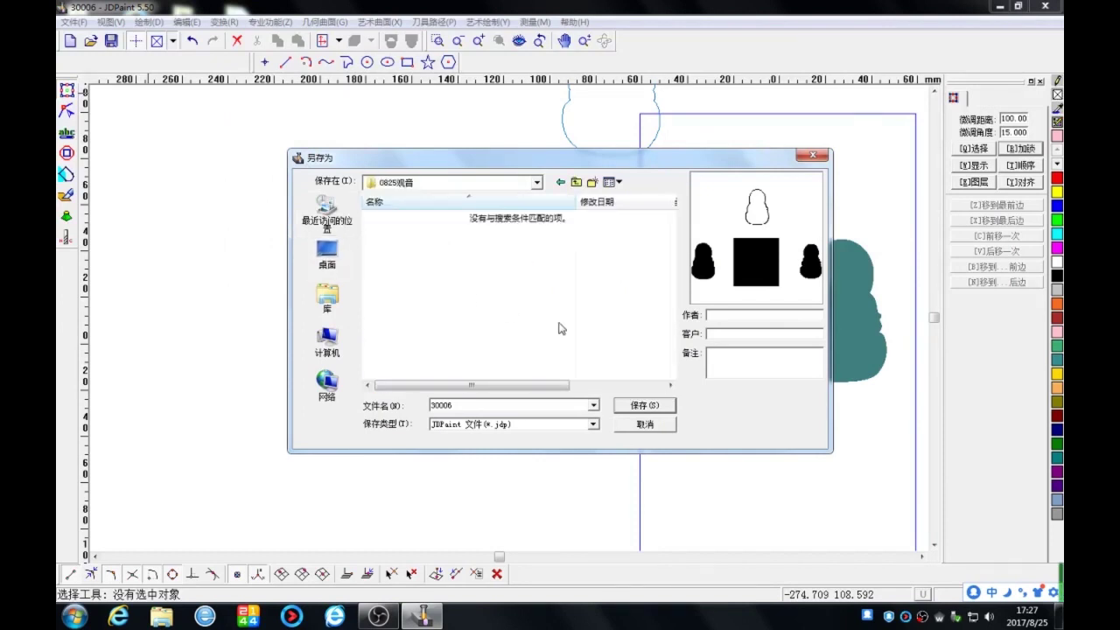
pyautogui.click(638, 404)
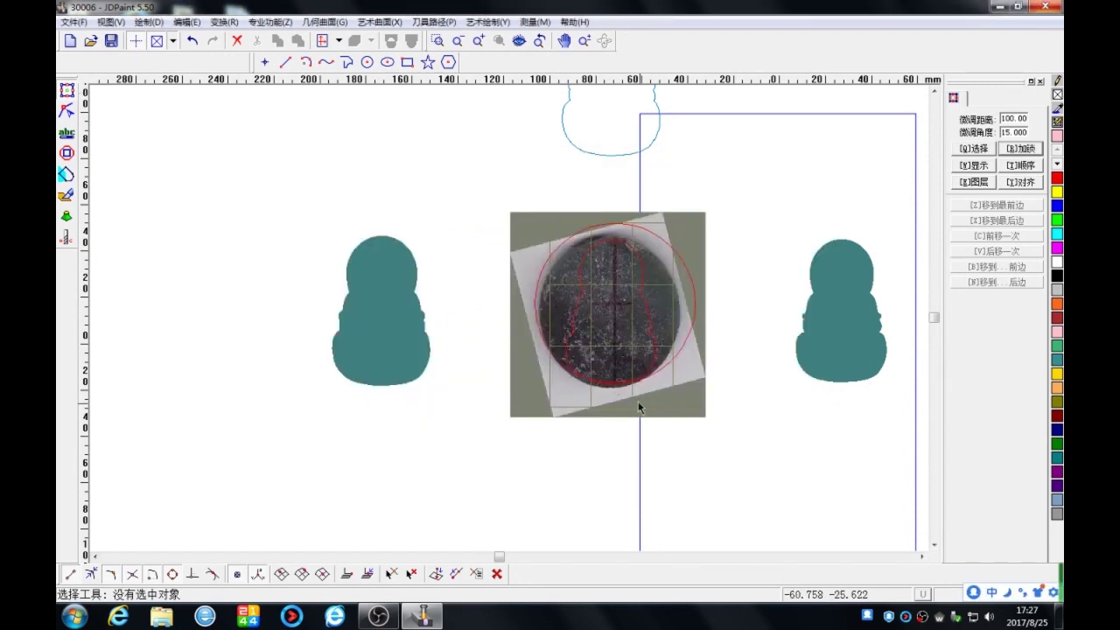
pyautogui.click(1057, 6)
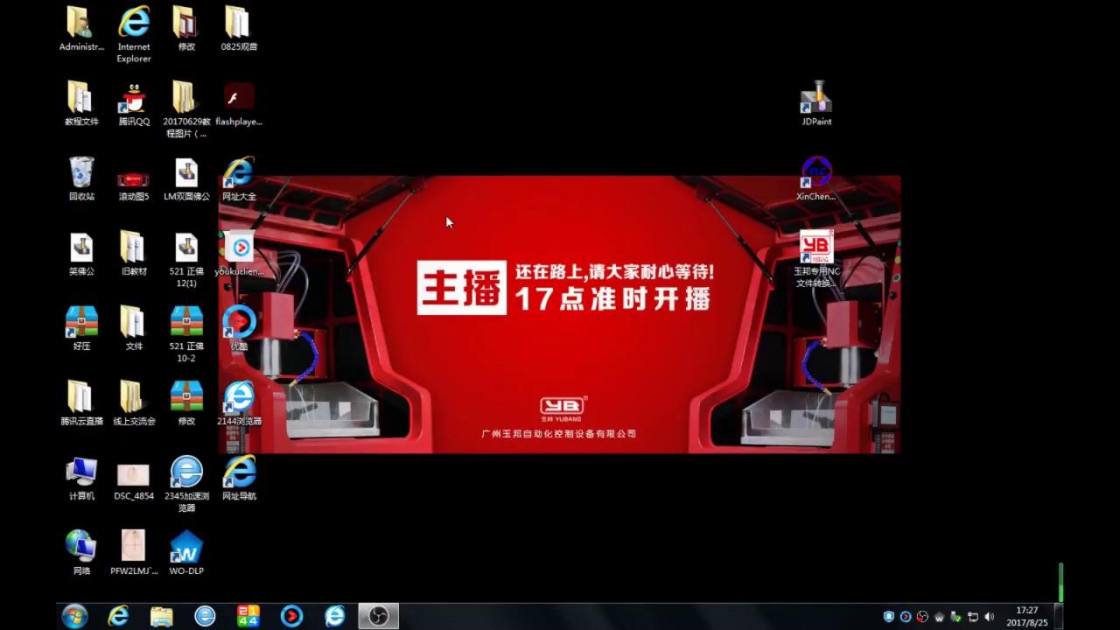
# Check the files in the desktop folder 0825观音, close it and refresh the desktop
pyautogui.doubleClick(256, 42)
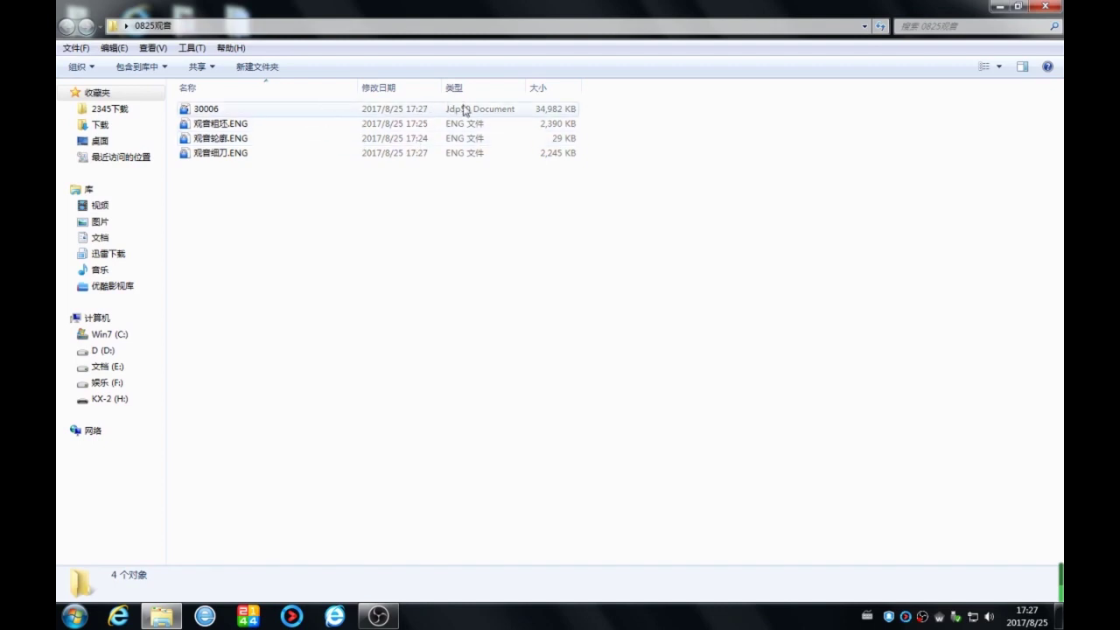
pyautogui.click(1045, 6)
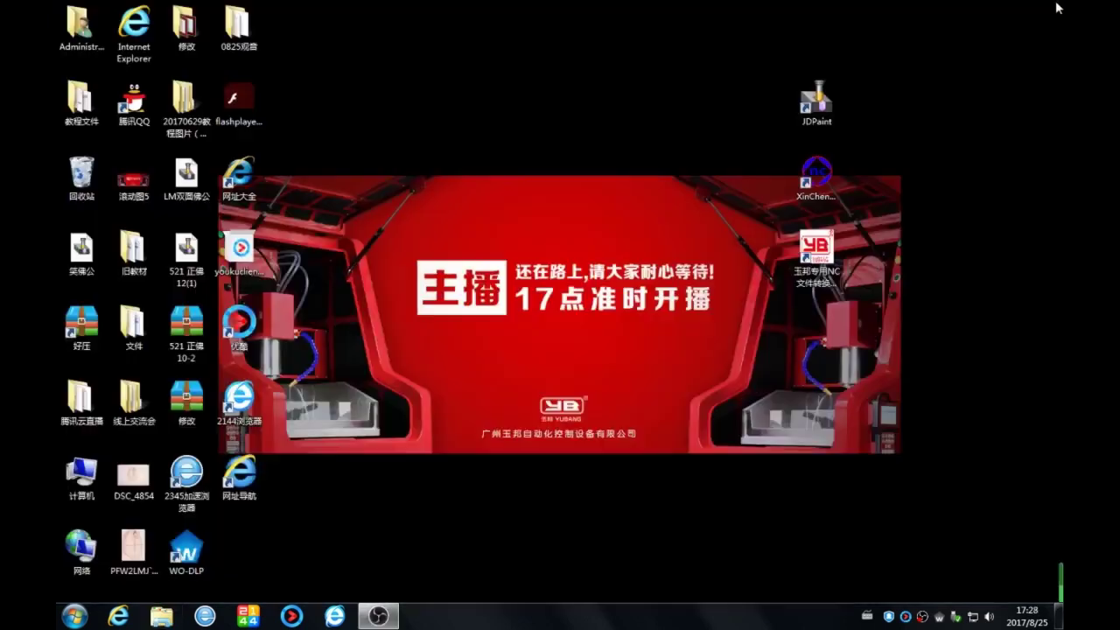
pyautogui.rightClick(651, 152)
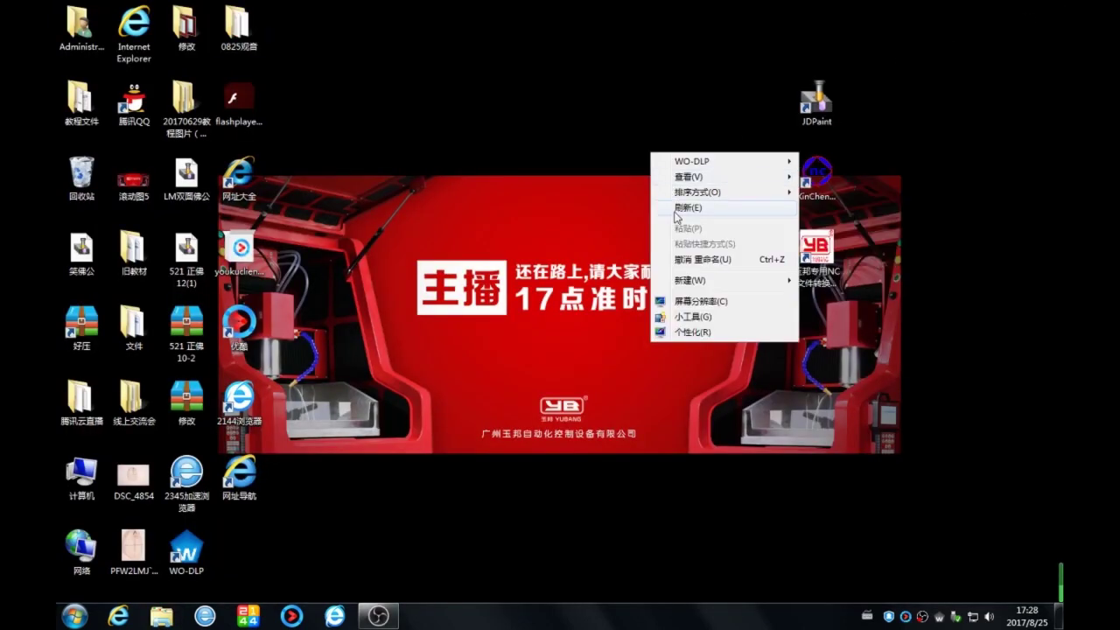
pyautogui.click(677, 212)
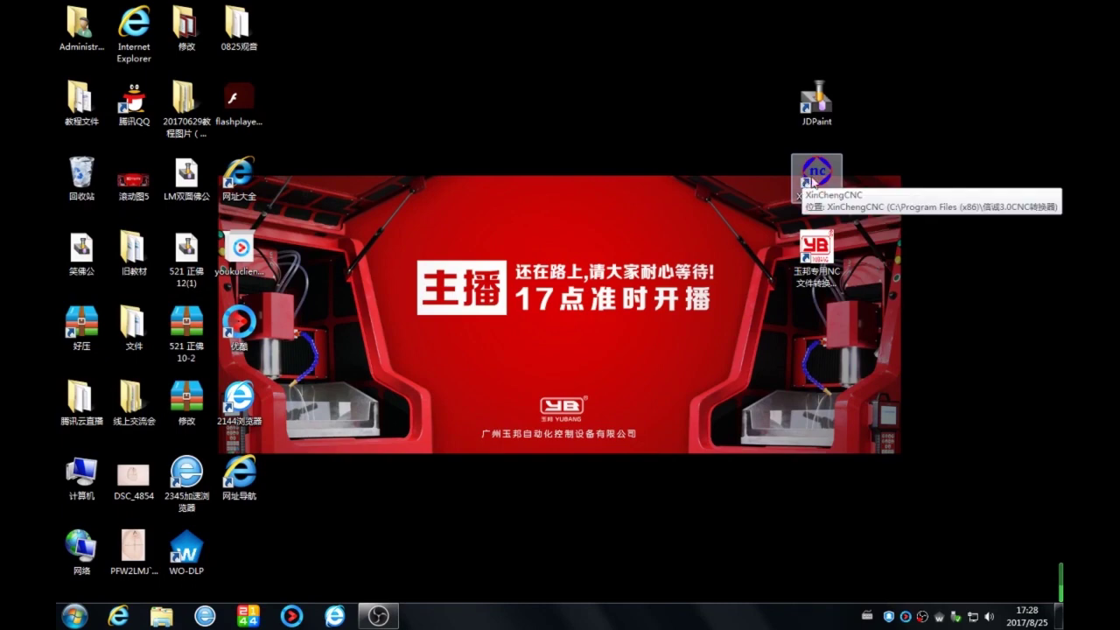
# Open the XinChengCNC converter and load 观音粗坯.ENG, 观音轮廓.ENG and 观音细刀.ENG from the desktop folder 0825观音
pyautogui.doubleClick(836, 185)
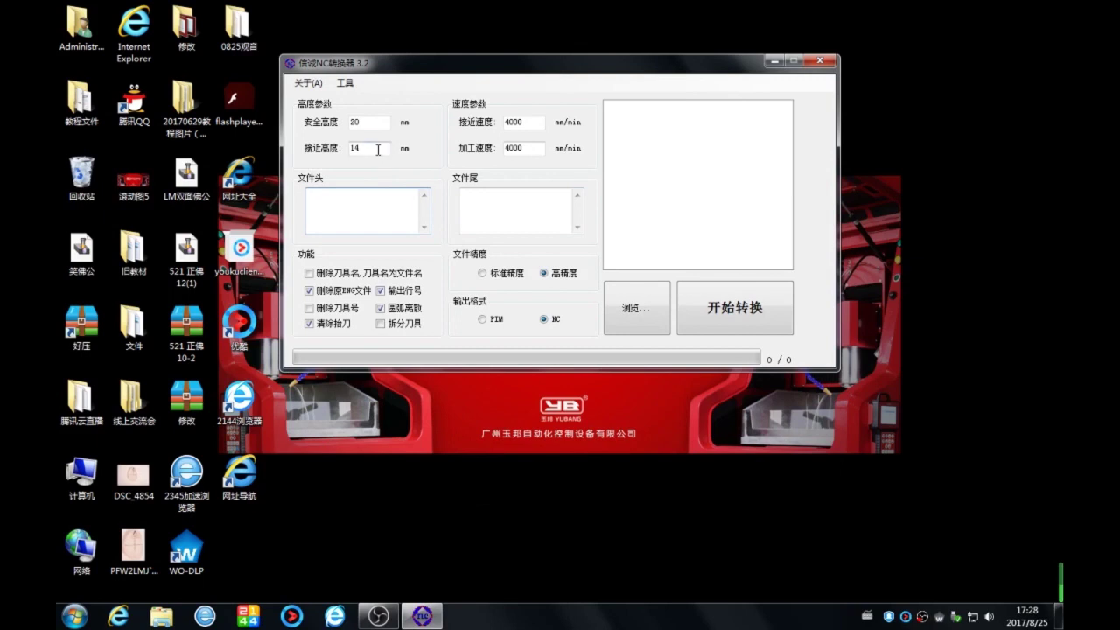
pyautogui.click(627, 307)
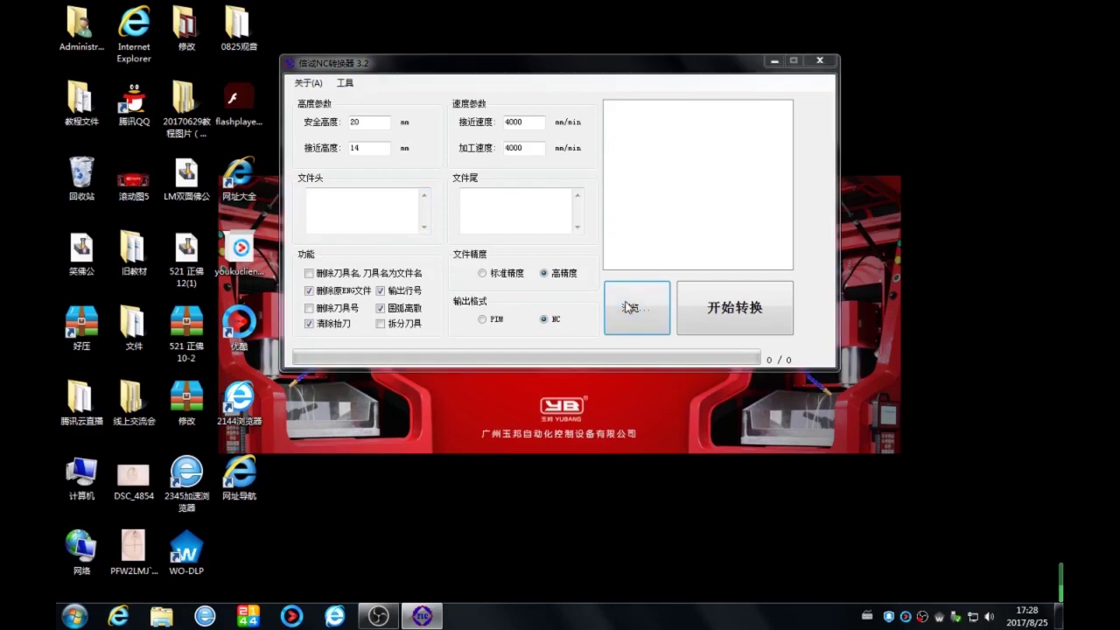
pyautogui.click(350, 205)
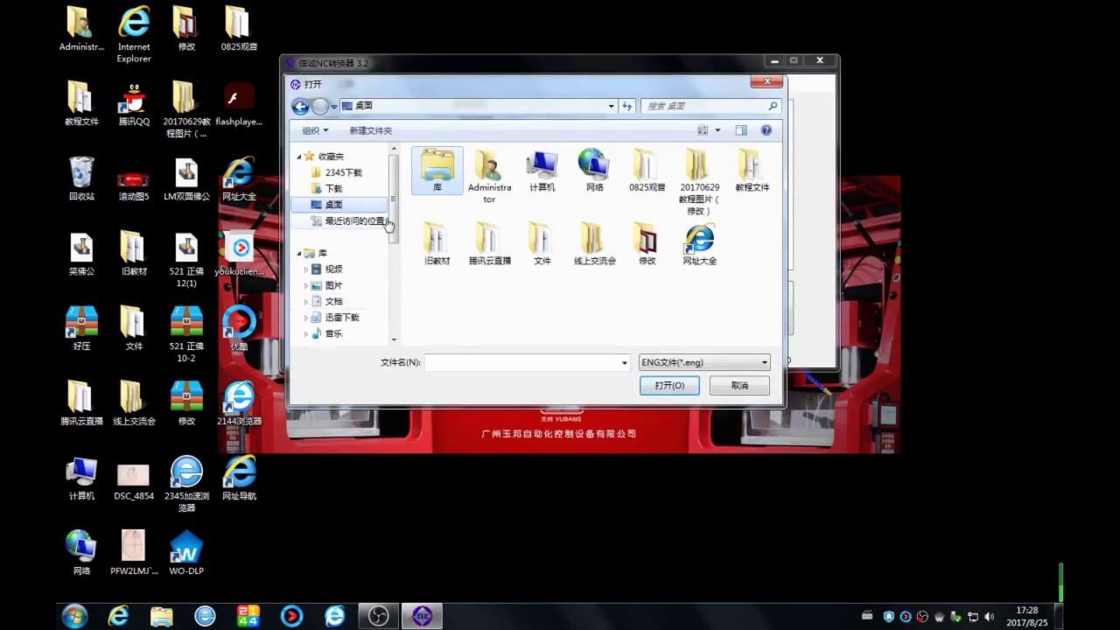
pyautogui.doubleClick(652, 191)
pyautogui.moveTo(633, 255); pyautogui.dragTo(496, 175)
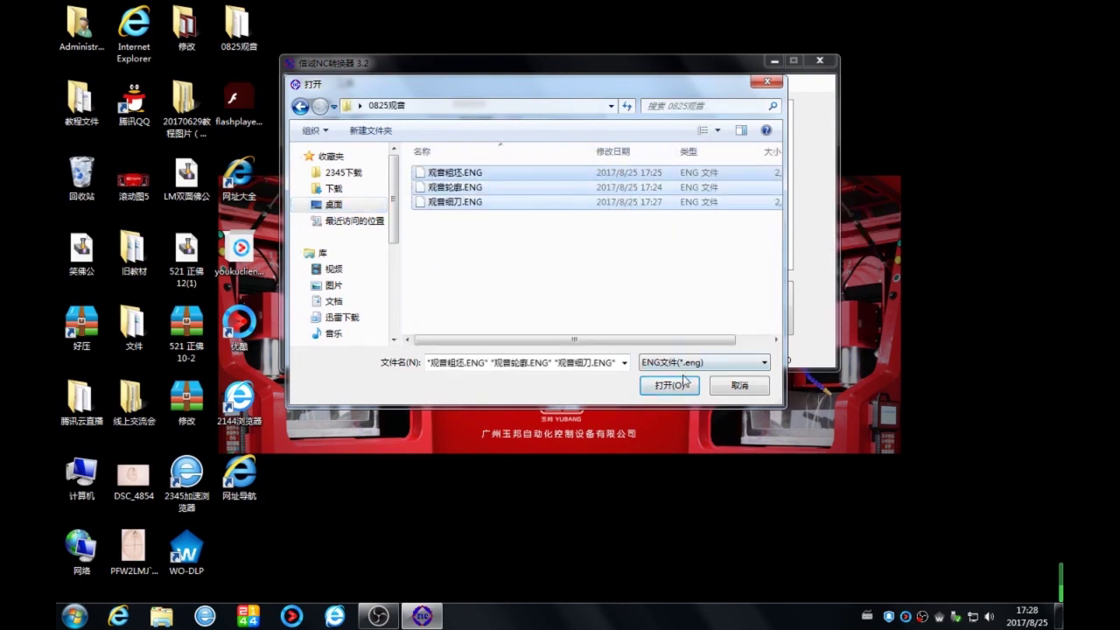
pyautogui.moveTo(629, 236); pyautogui.dragTo(492, 177)
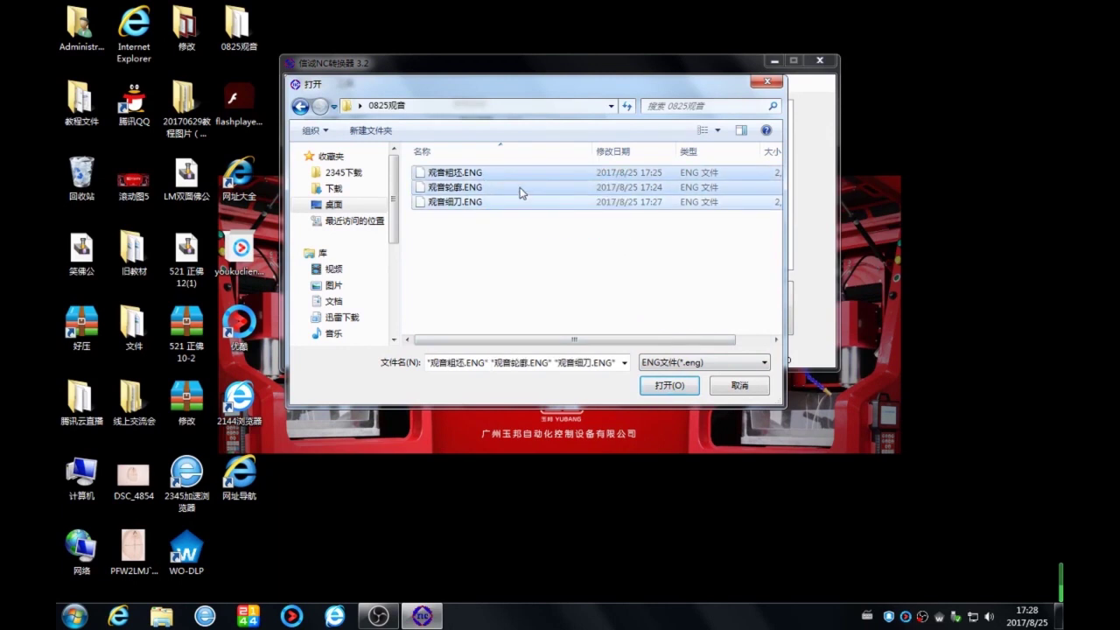
pyautogui.click(669, 385)
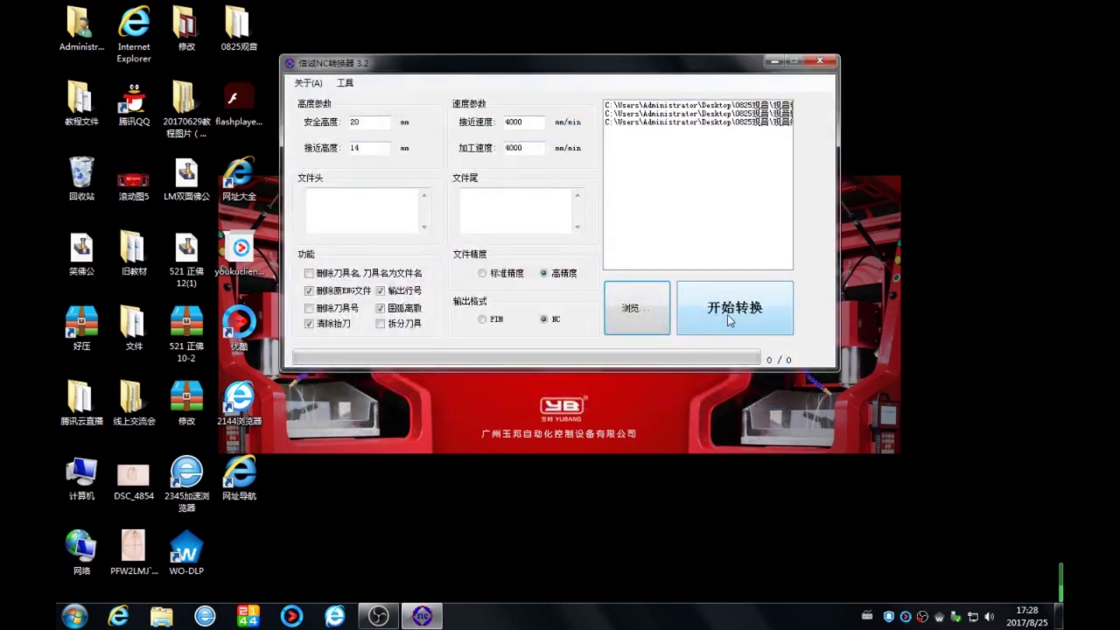
# Convert the three loaded ENG files to NC format and close the converter
pyautogui.click(727, 314)
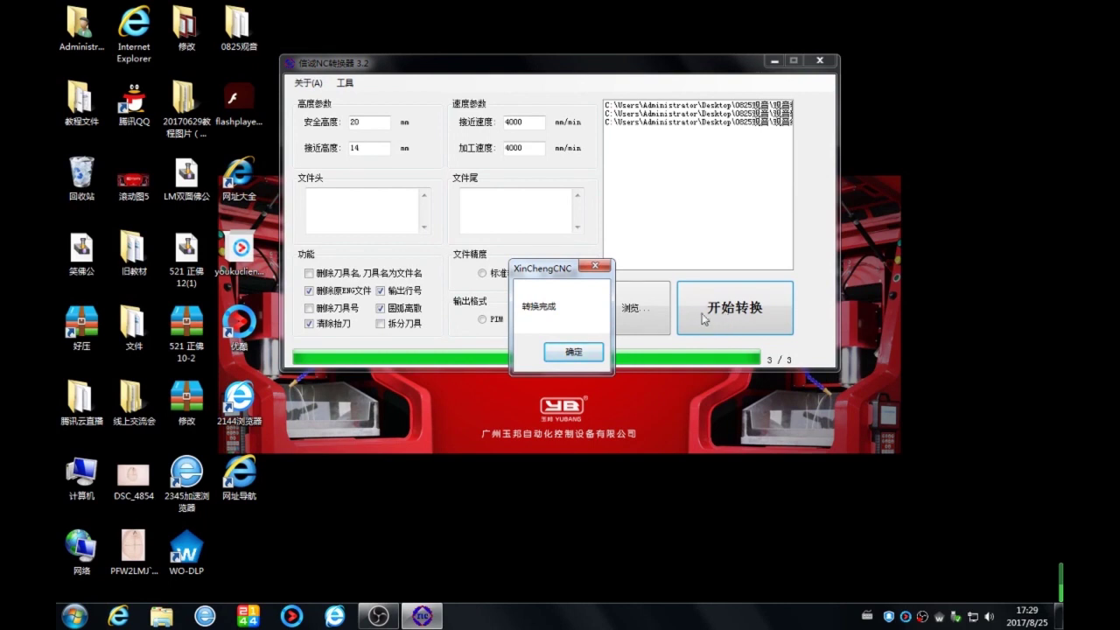
pyautogui.click(566, 348)
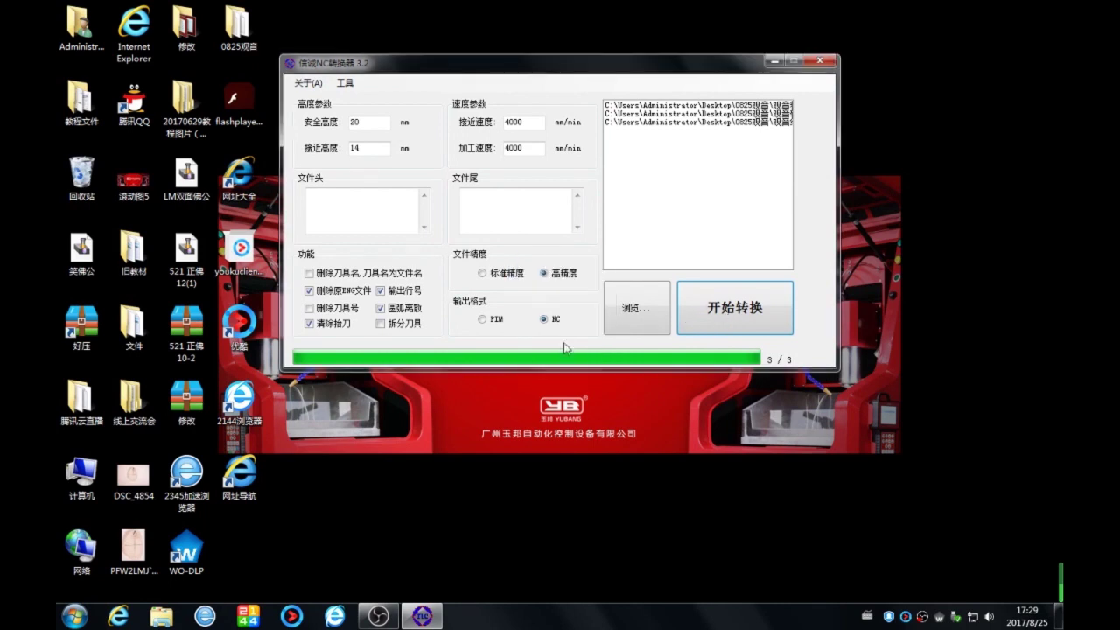
pyautogui.click(817, 63)
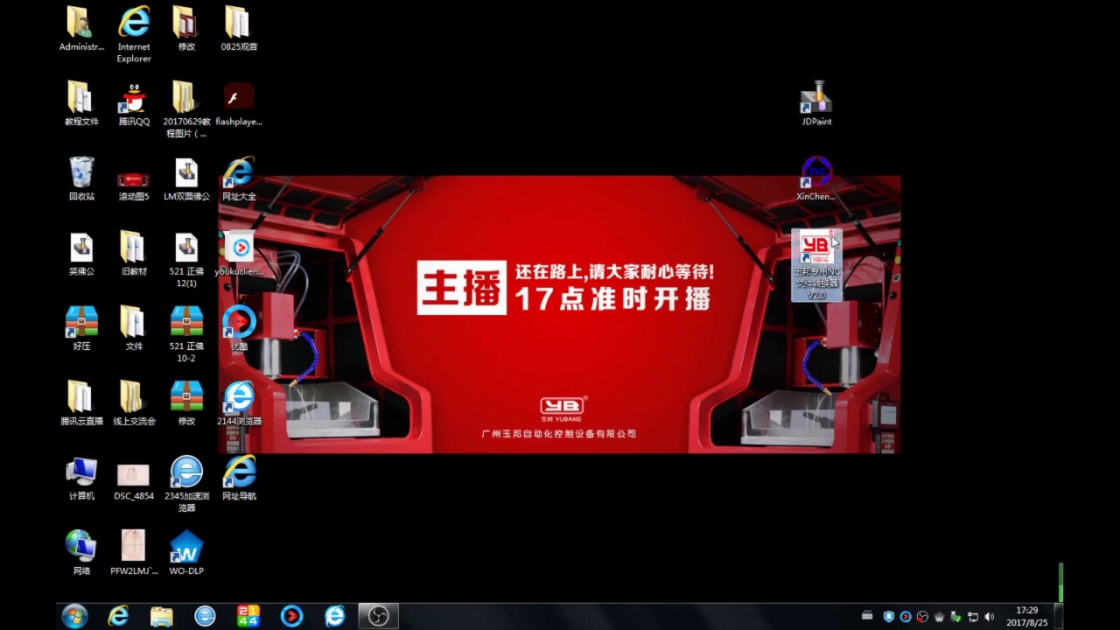
# Open the 玉邦专用NC文件转换器V2.0 converter and convert 观音粗坯.nc from the desktop folder 0825观音
pyautogui.doubleClick(834, 242)
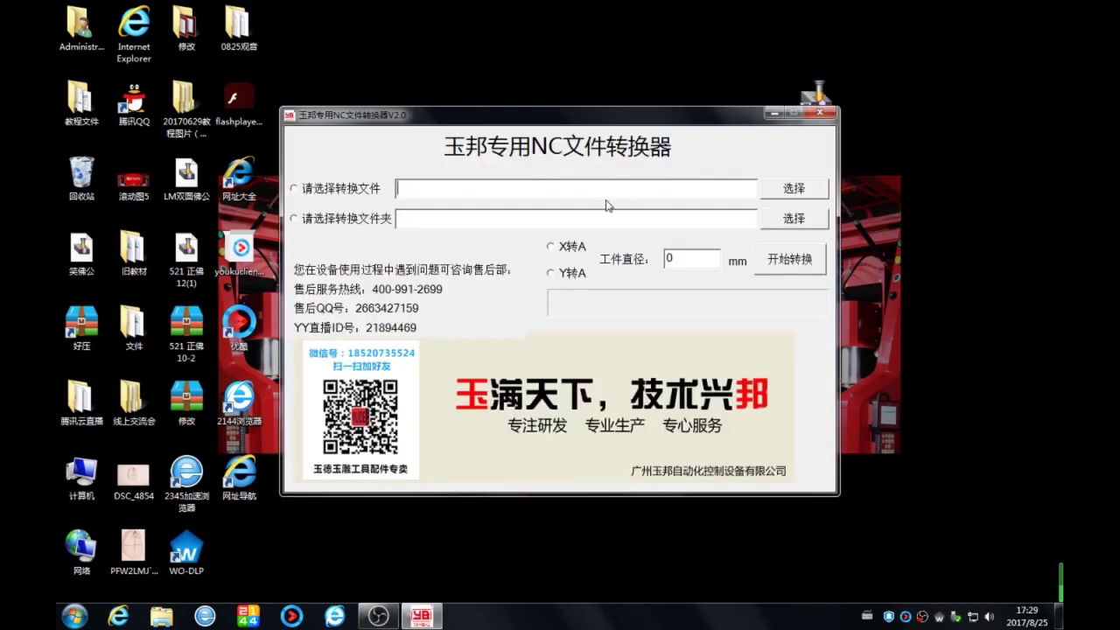
pyautogui.click(788, 190)
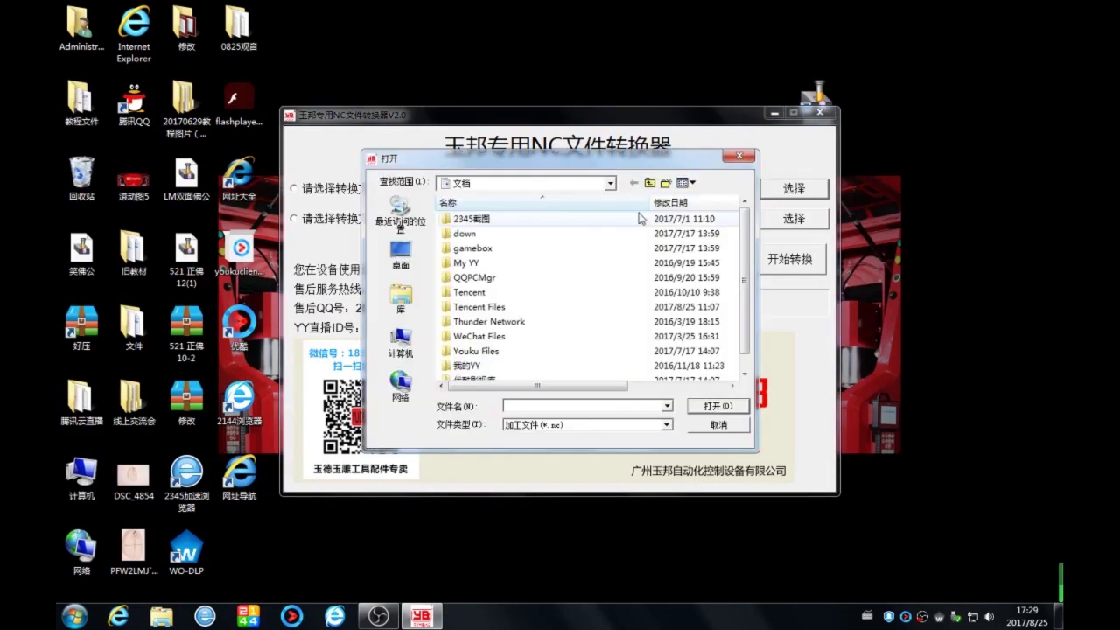
pyautogui.click(420, 255)
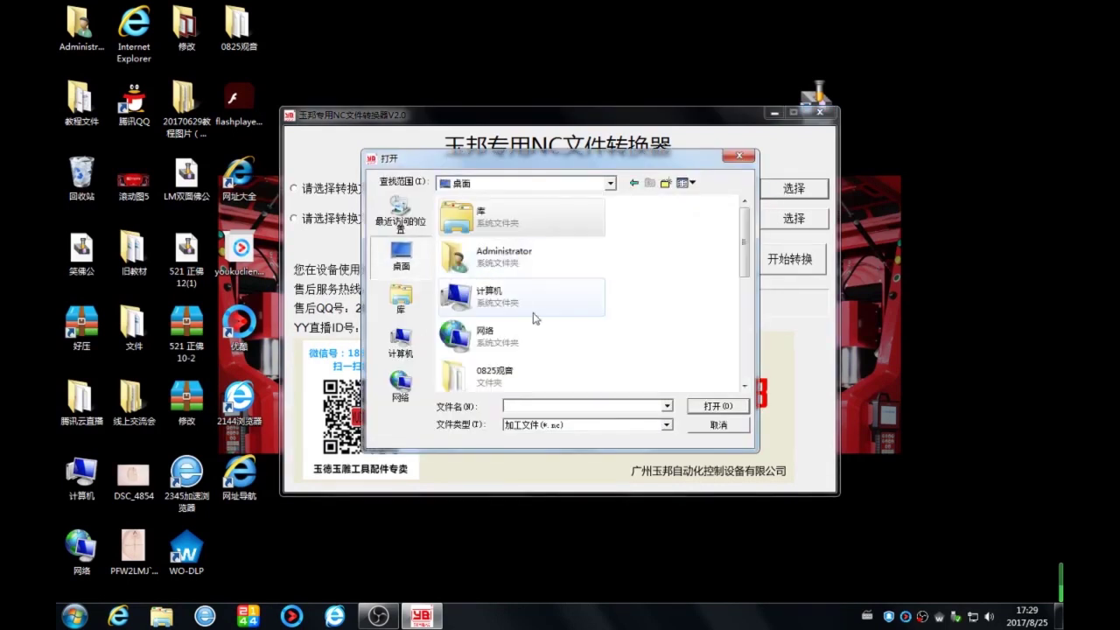
pyautogui.doubleClick(490, 374)
pyautogui.click(502, 221)
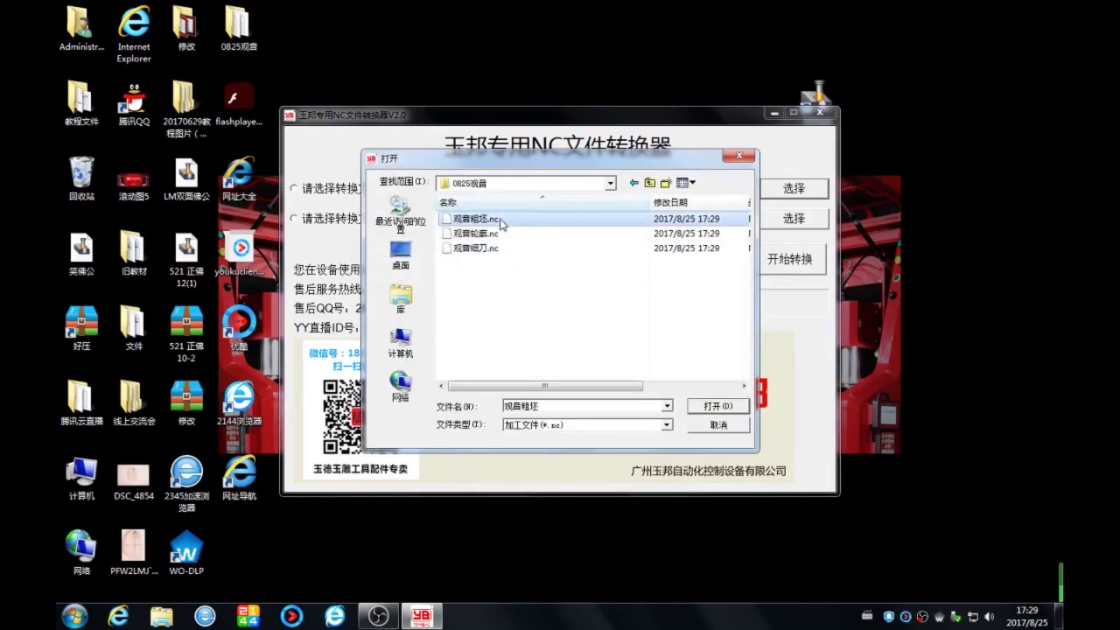
pyautogui.click(725, 406)
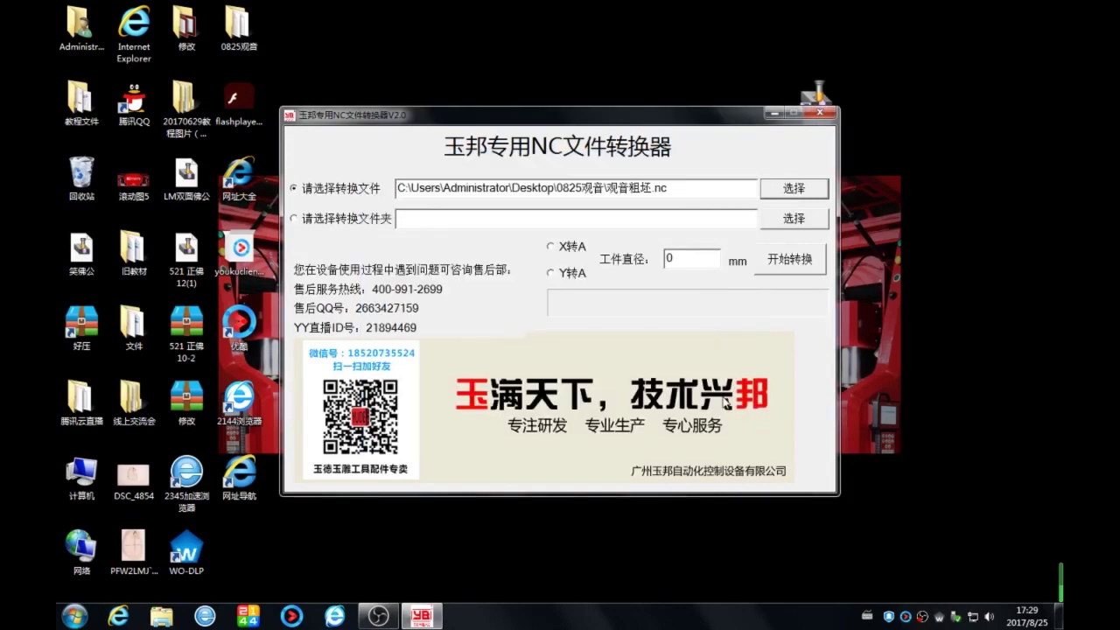
pyautogui.click(779, 268)
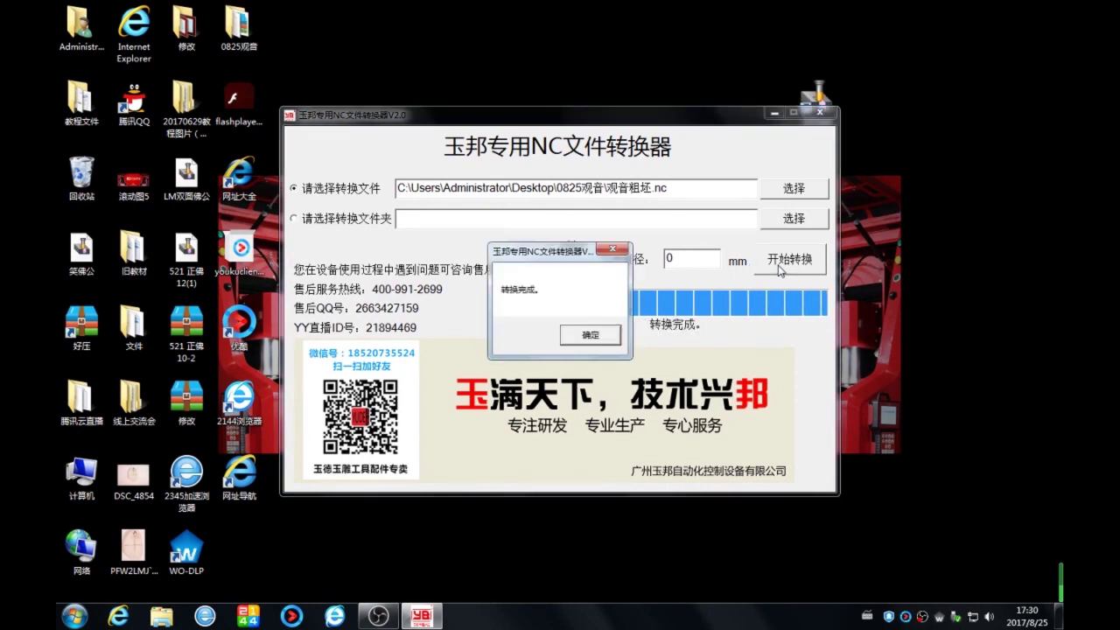
pyautogui.click(604, 334)
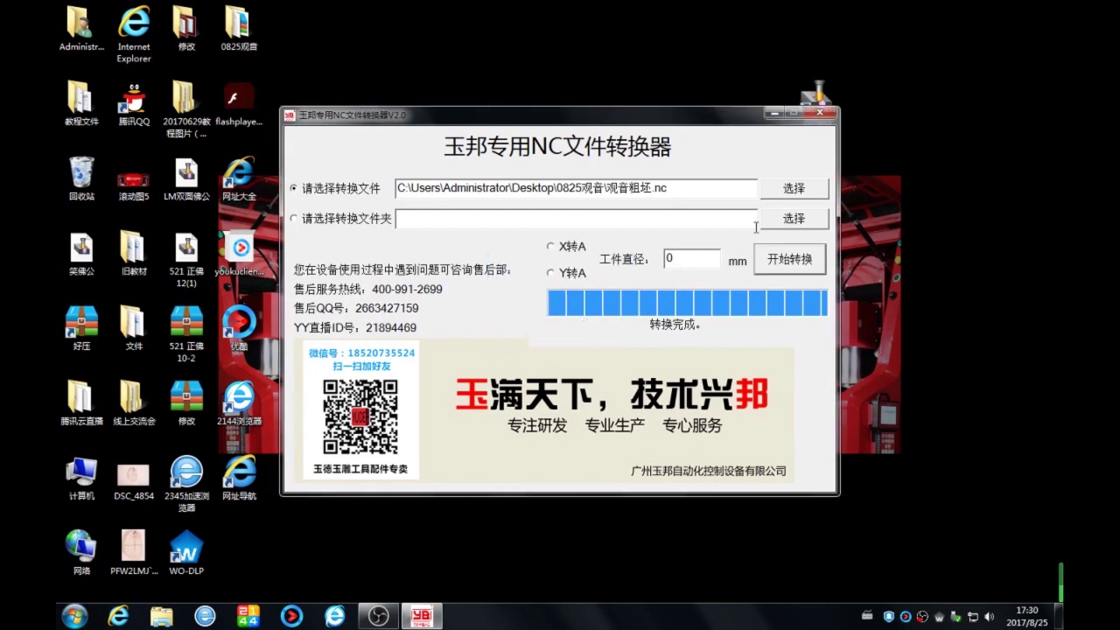
# Choose 观音轮廓.nc as the file to convert and run the conversion
pyautogui.click(787, 193)
pyautogui.click(477, 234)
pyautogui.click(717, 406)
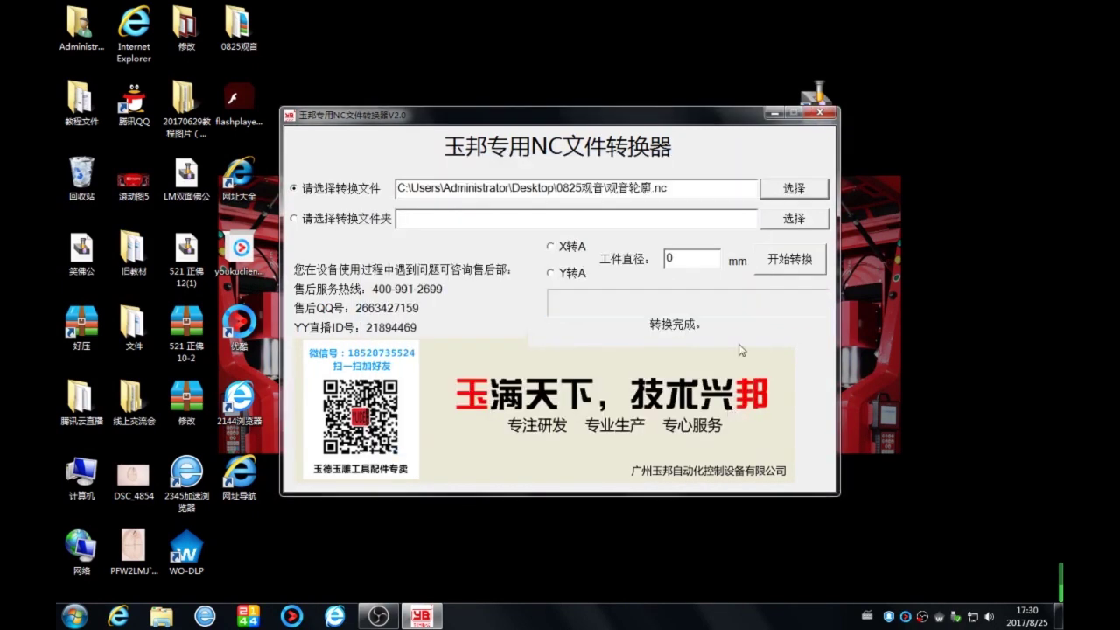
pyautogui.click(764, 273)
pyautogui.click(610, 334)
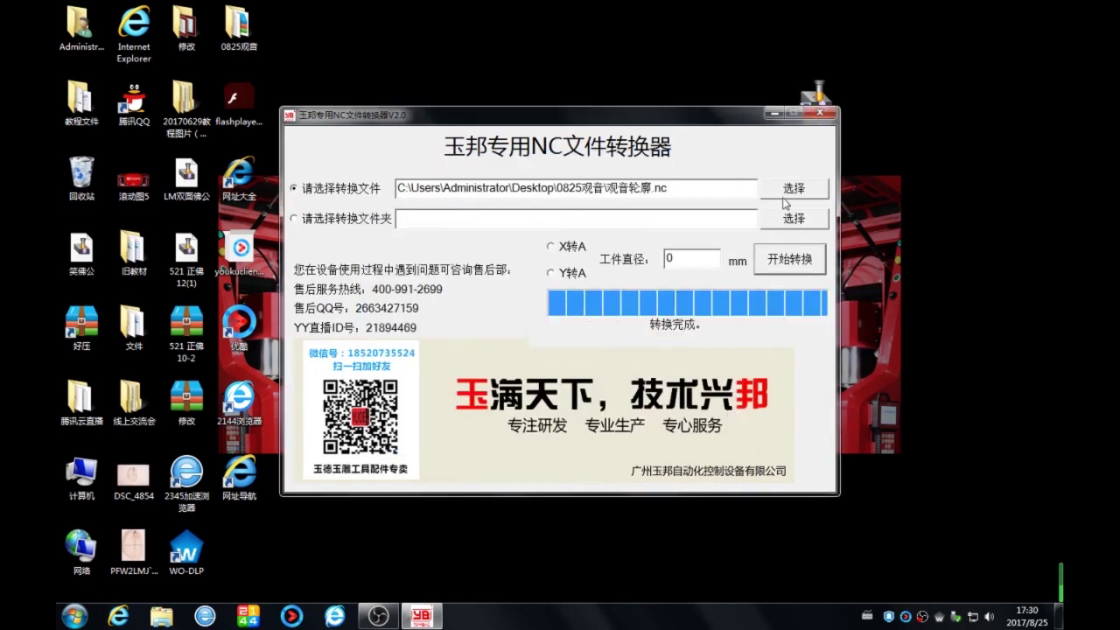
# Convert 观音细刀.nc and close the converter
pyautogui.click(792, 189)
pyautogui.click(477, 248)
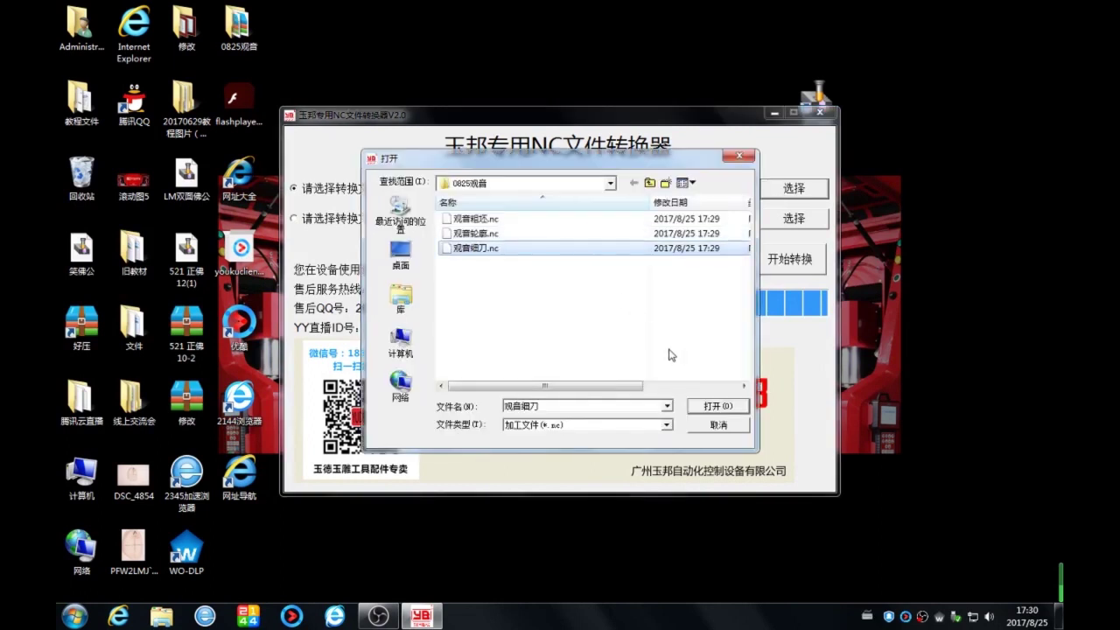
pyautogui.click(717, 406)
pyautogui.click(791, 261)
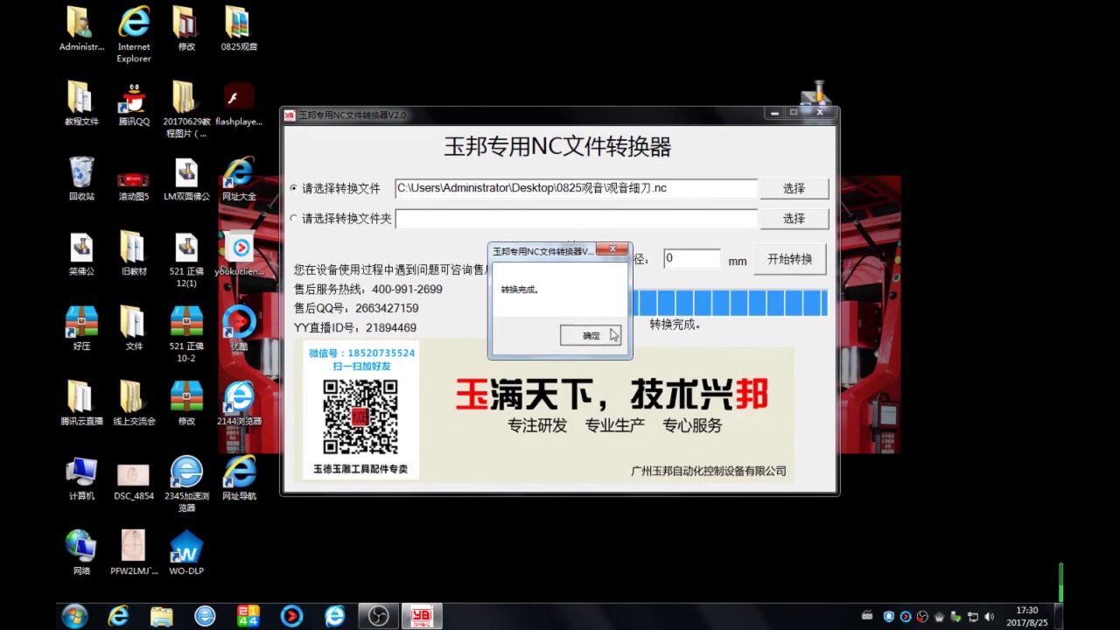
pyautogui.click(591, 336)
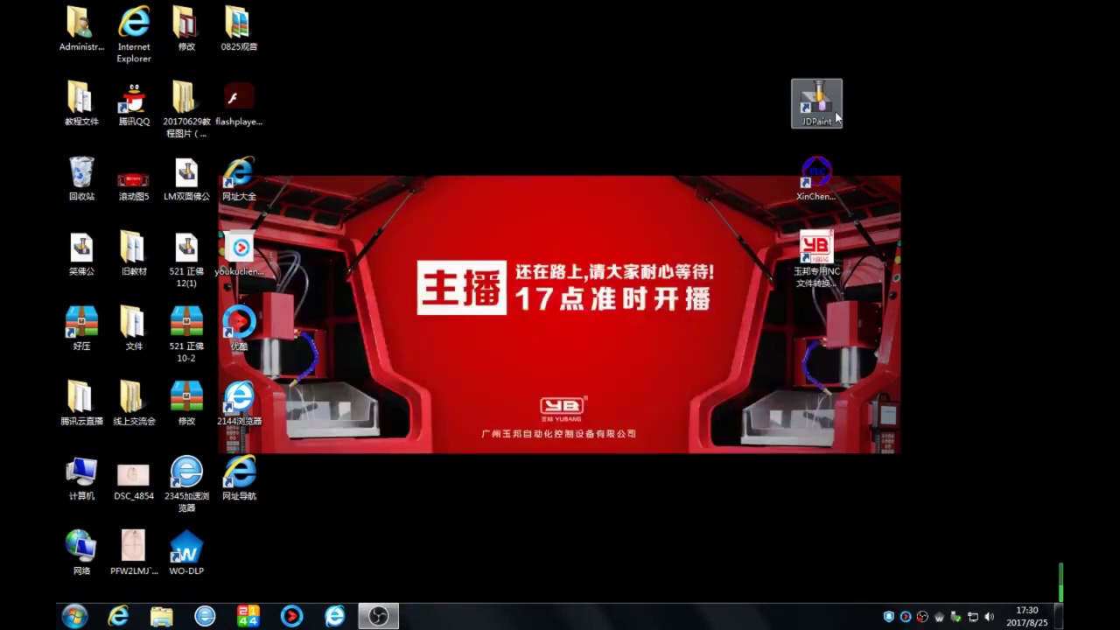
pyautogui.click(820, 112)
pyautogui.rightClick(589, 123)
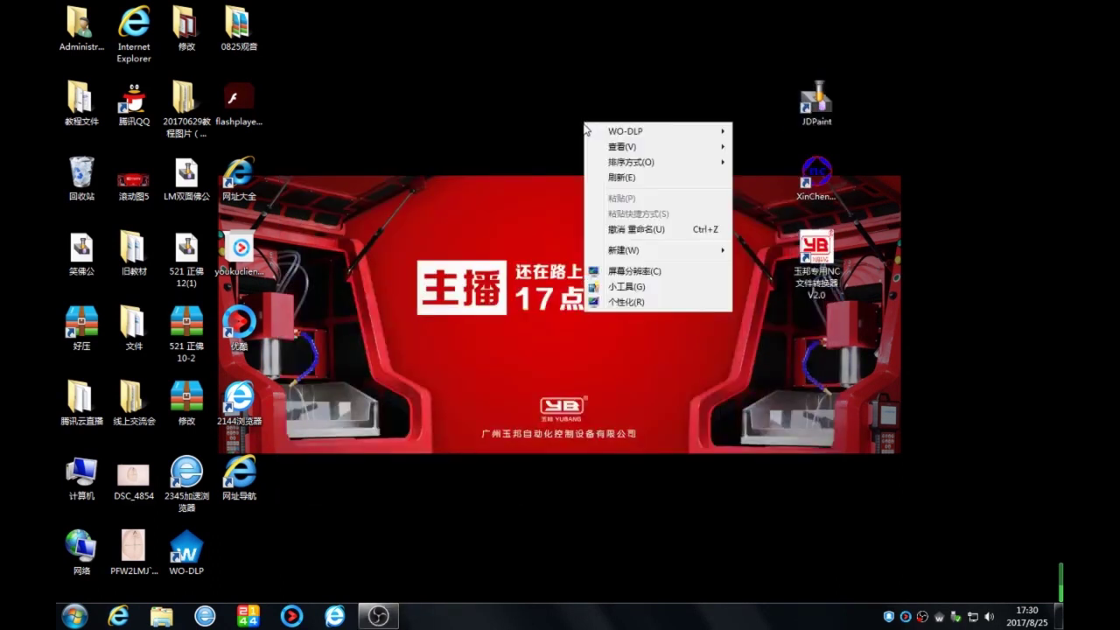
pyautogui.click(612, 179)
pyautogui.rightClick(492, 126)
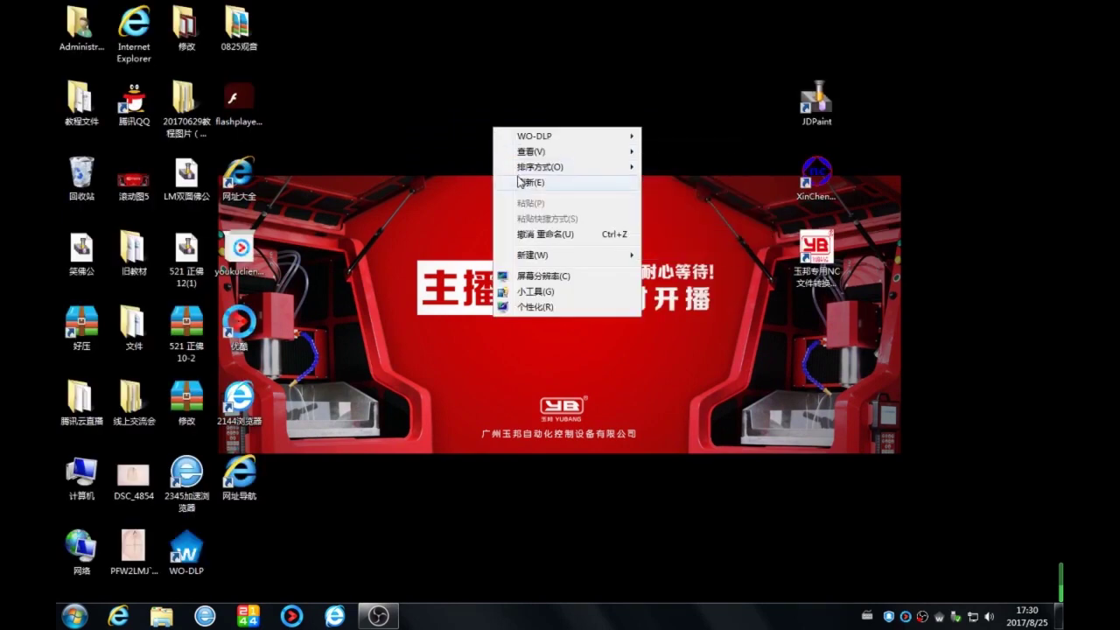
# Refresh the desktop, open the 0825观音 folder and sort its files by type
pyautogui.click(521, 179)
pyautogui.rightClick(531, 124)
pyautogui.click(579, 182)
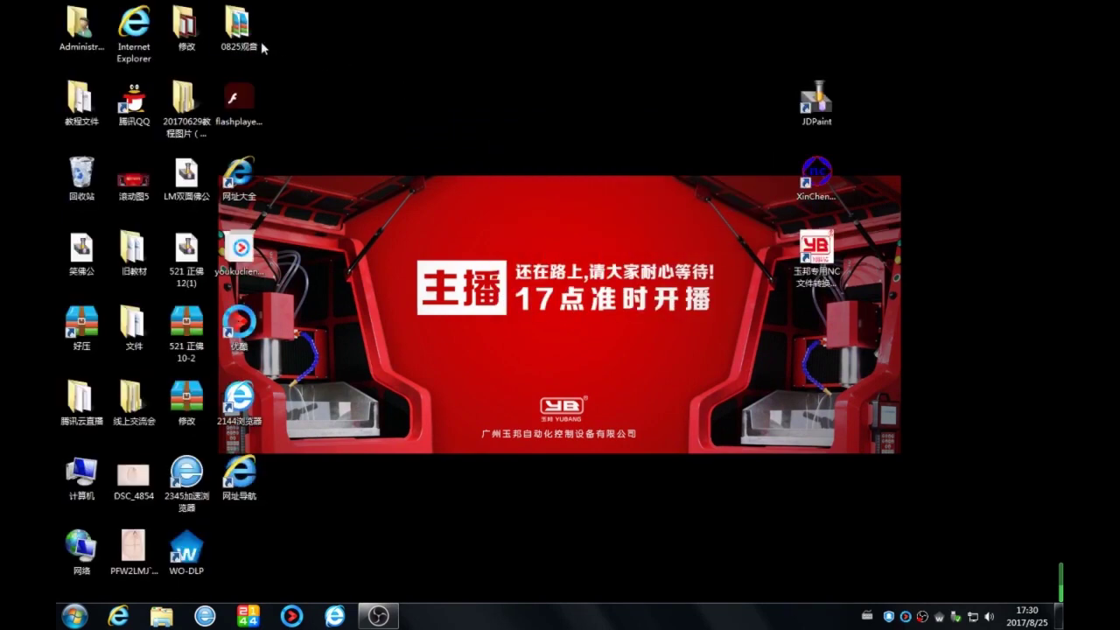
pyautogui.doubleClick(256, 42)
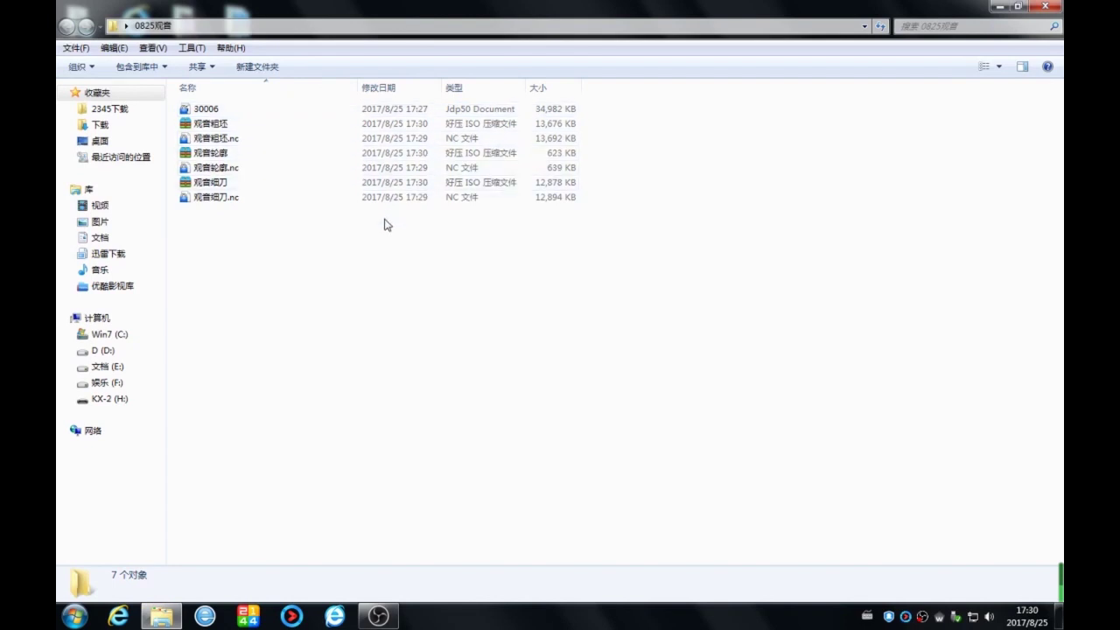
pyautogui.rightClick(386, 244)
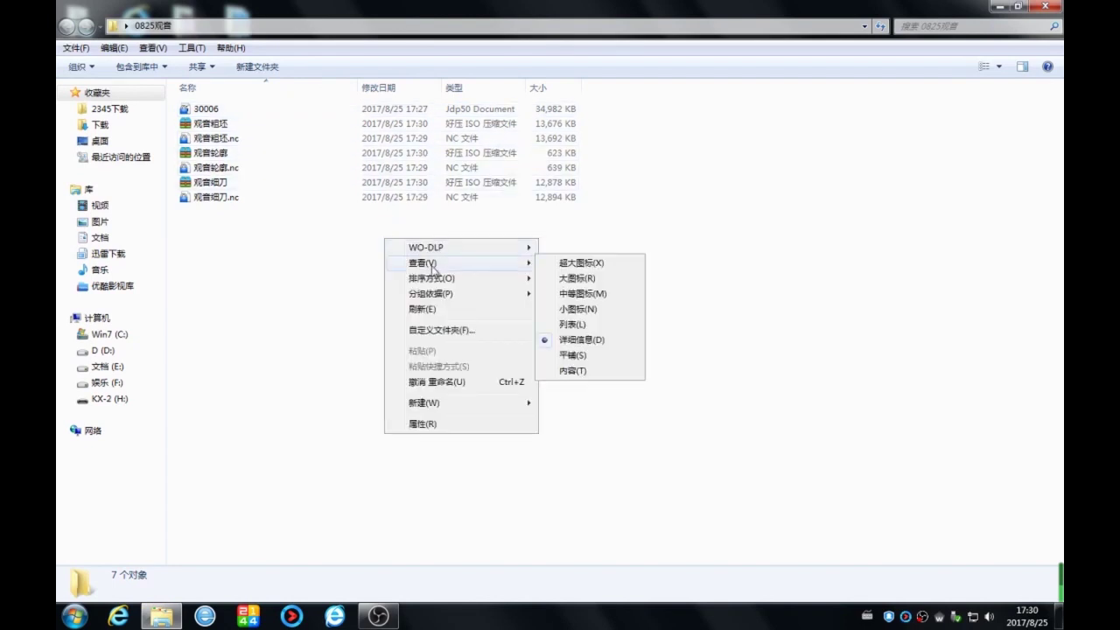
pyautogui.moveTo(528, 278)
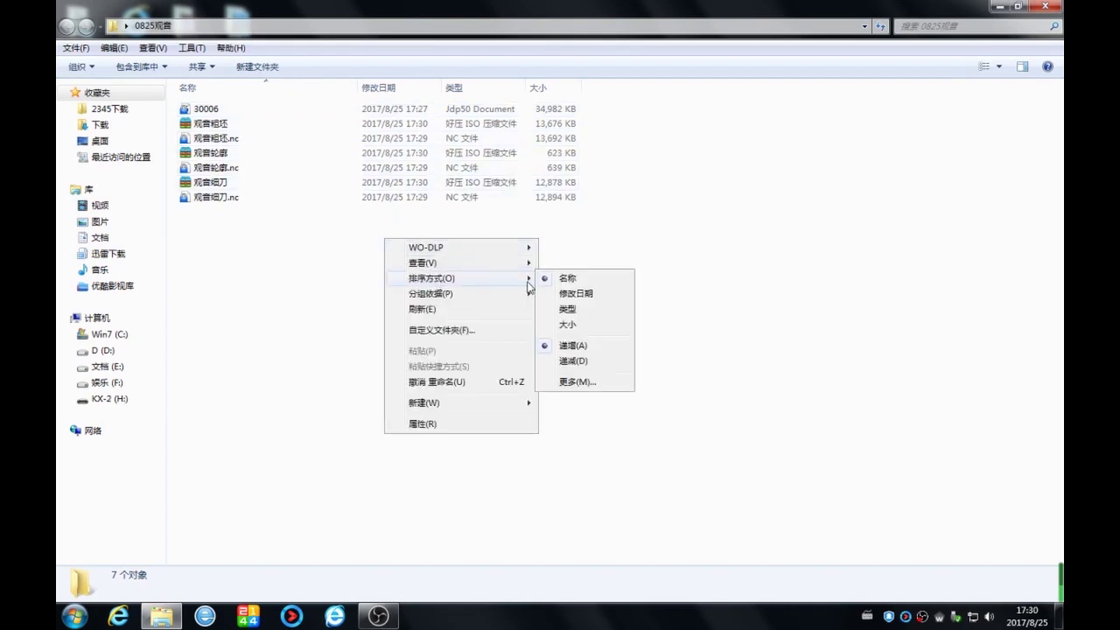
pyautogui.click(568, 309)
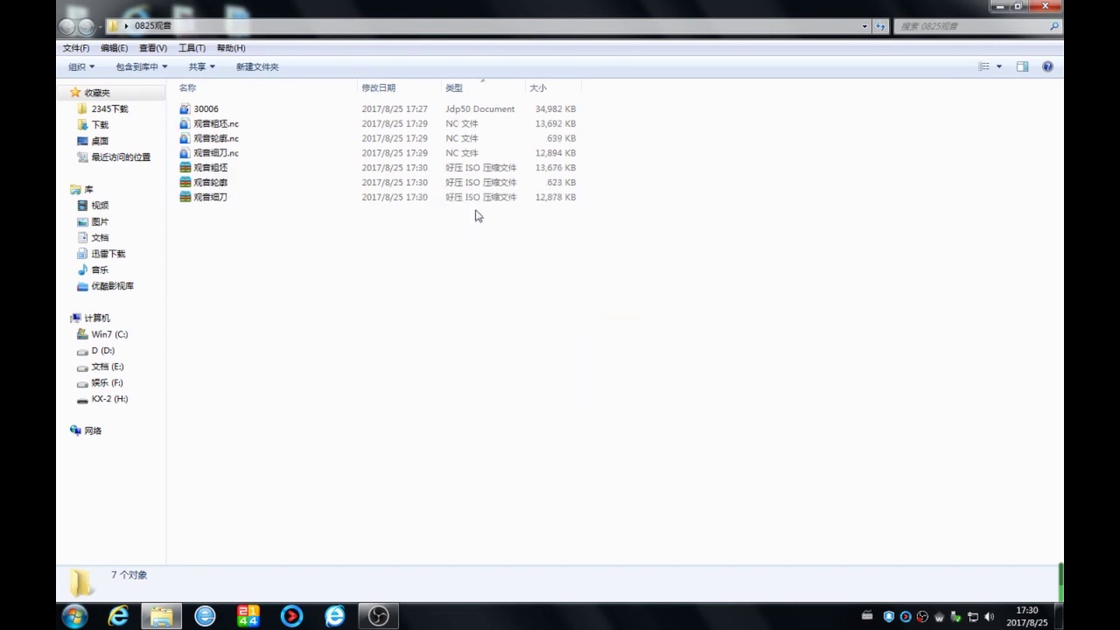
# Check the file type of the converted 观音轮廓 file in its properties and close the properties dialog
pyautogui.click(249, 171)
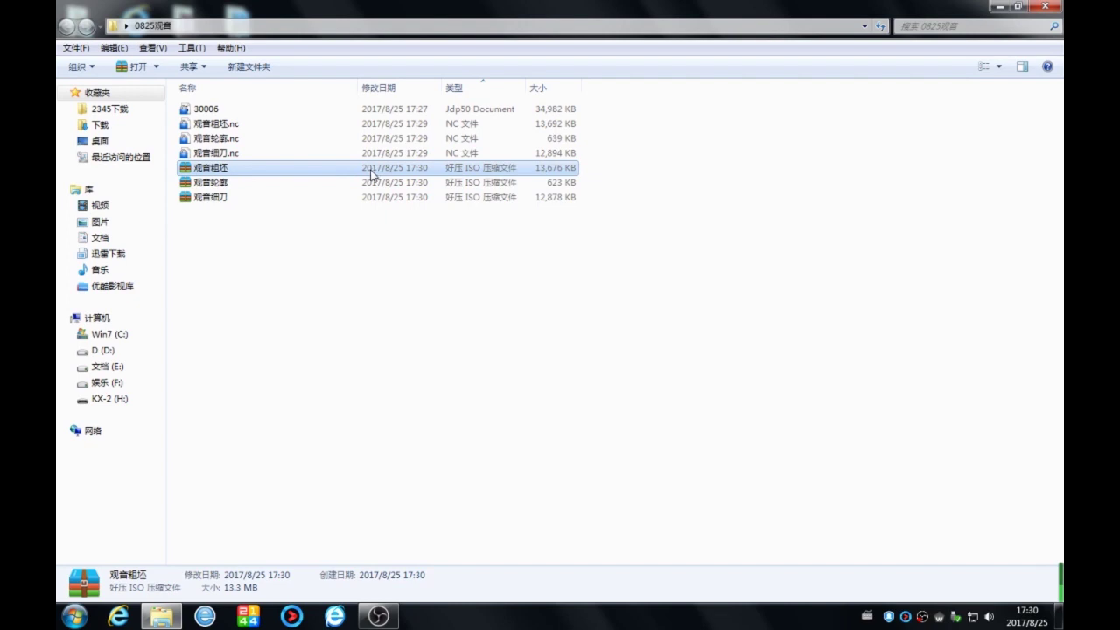
pyautogui.rightClick(371, 182)
pyautogui.moveTo(417, 439)
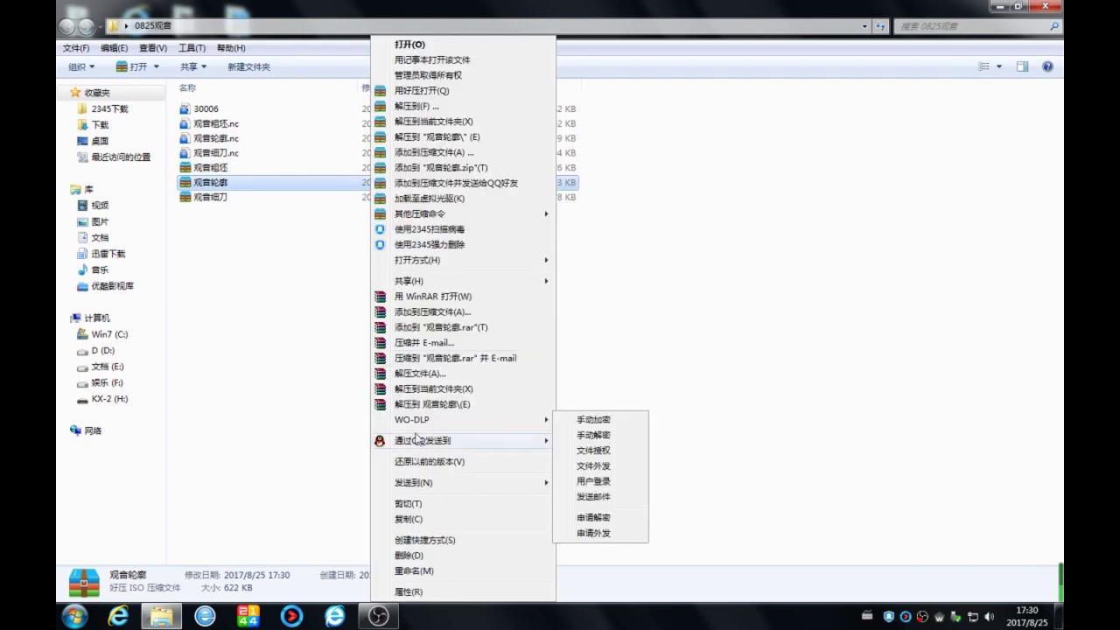
pyautogui.click(415, 592)
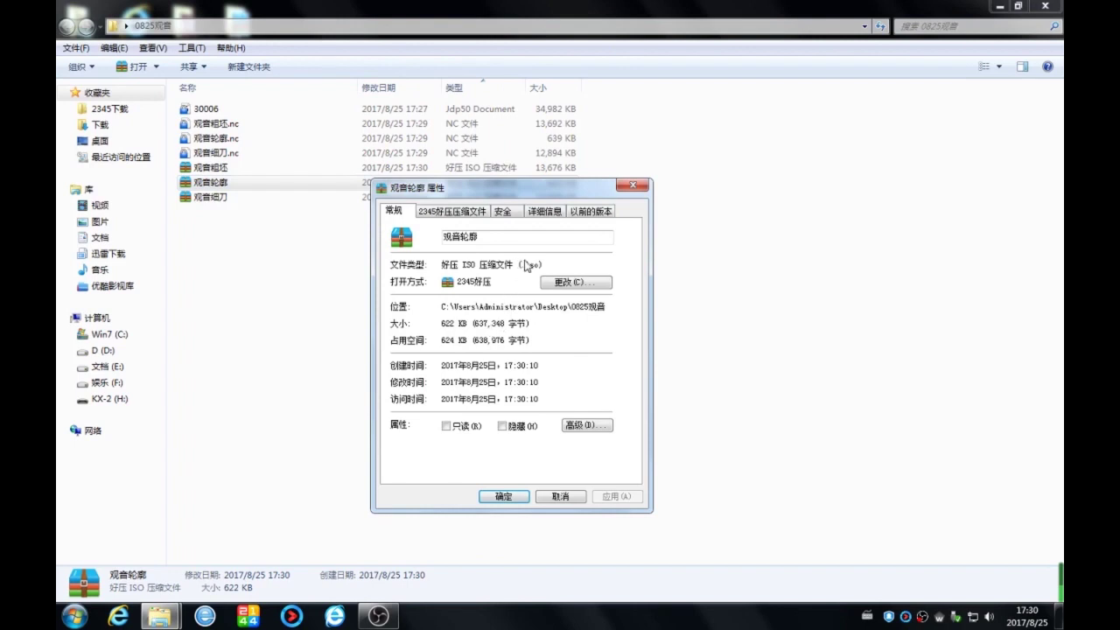
pyautogui.moveTo(526, 264); pyautogui.dragTo(413, 171)
pyautogui.click(646, 186)
# View the available send-to destinations for the three converted 观音 ISO files without sending them, and close the folder
pyautogui.rightClick(413, 187)
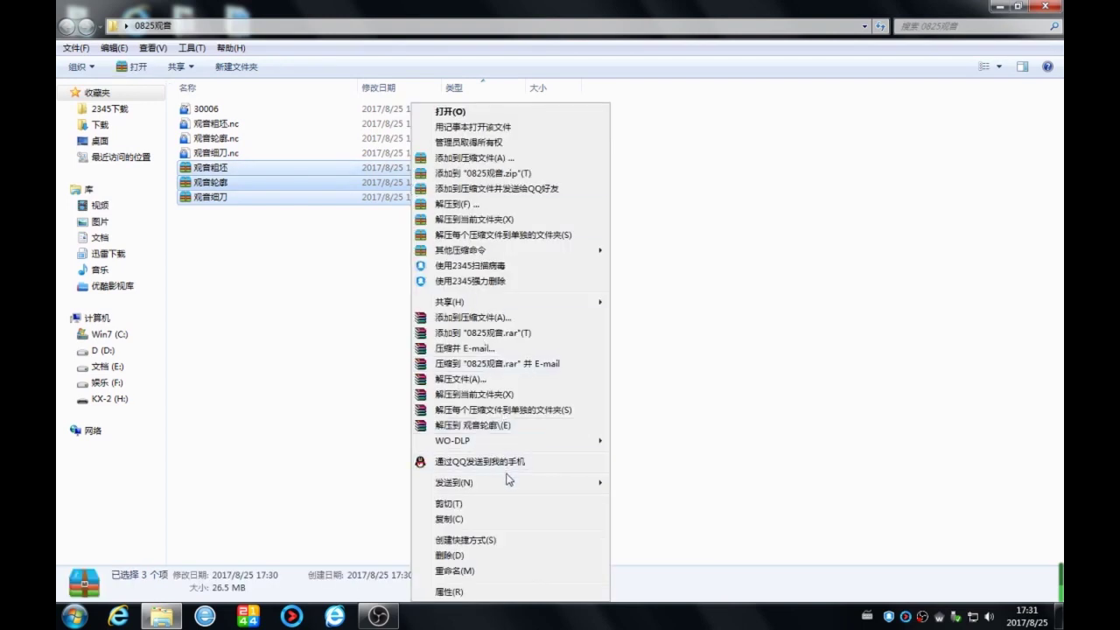
pyautogui.moveTo(507, 482)
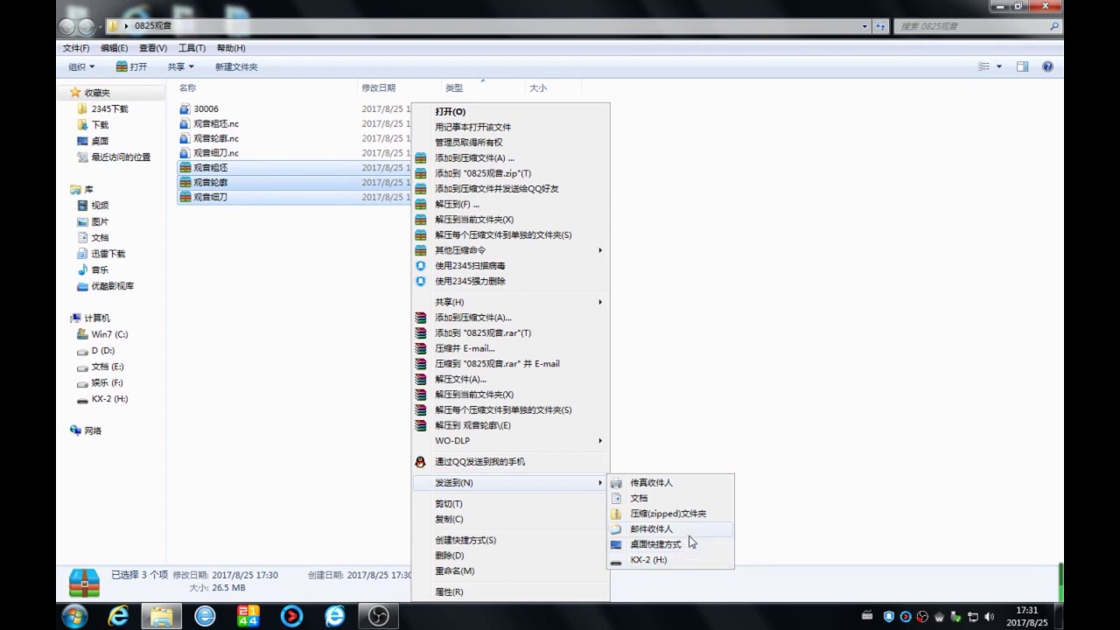
pyautogui.click(862, 380)
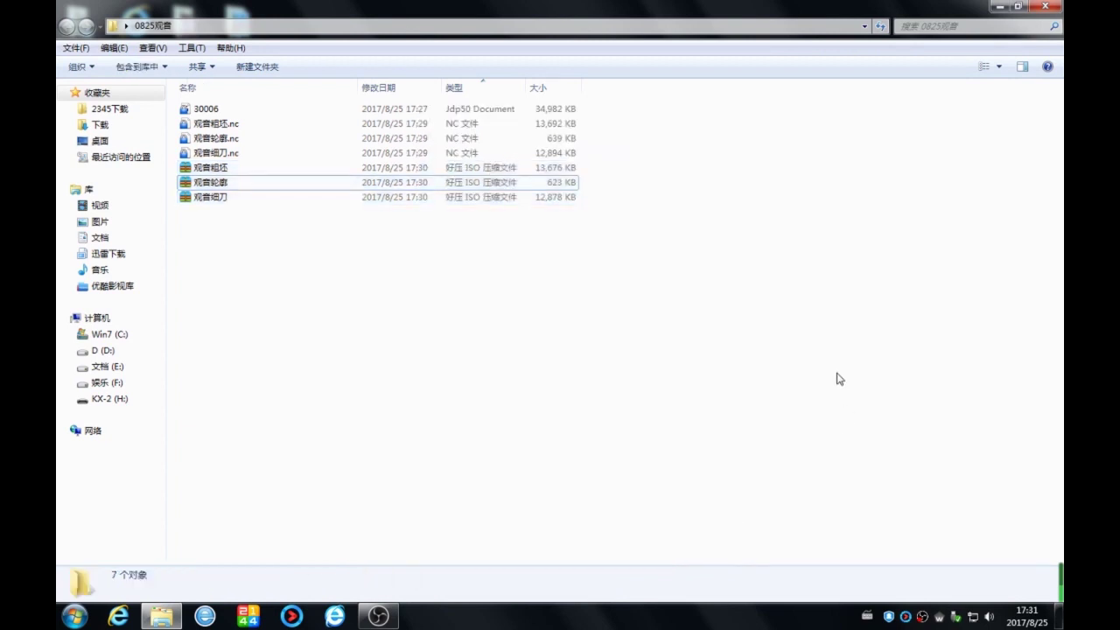
pyautogui.click(1045, 6)
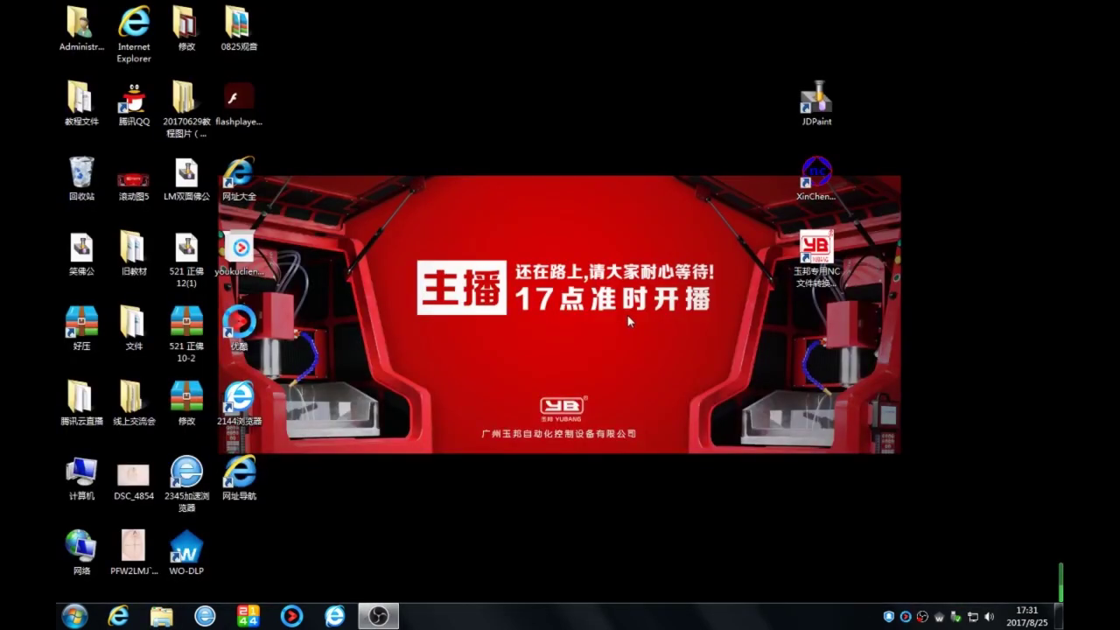